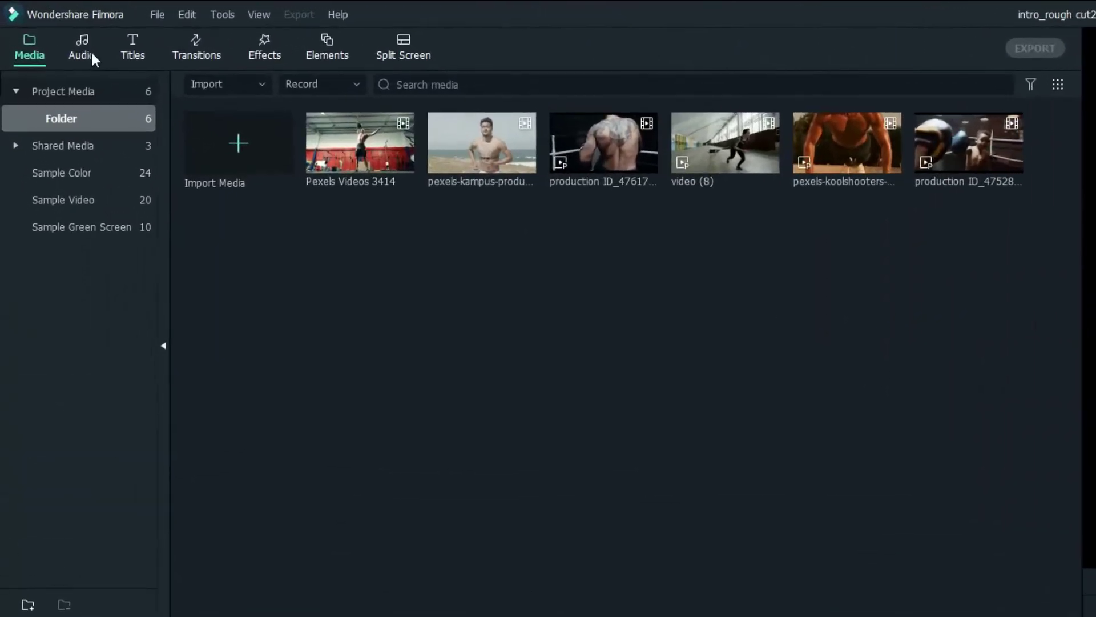
# - Drag the 'Boy got style' music track from the Audio library onto audio track 1
pyautogui.click(41, 32)
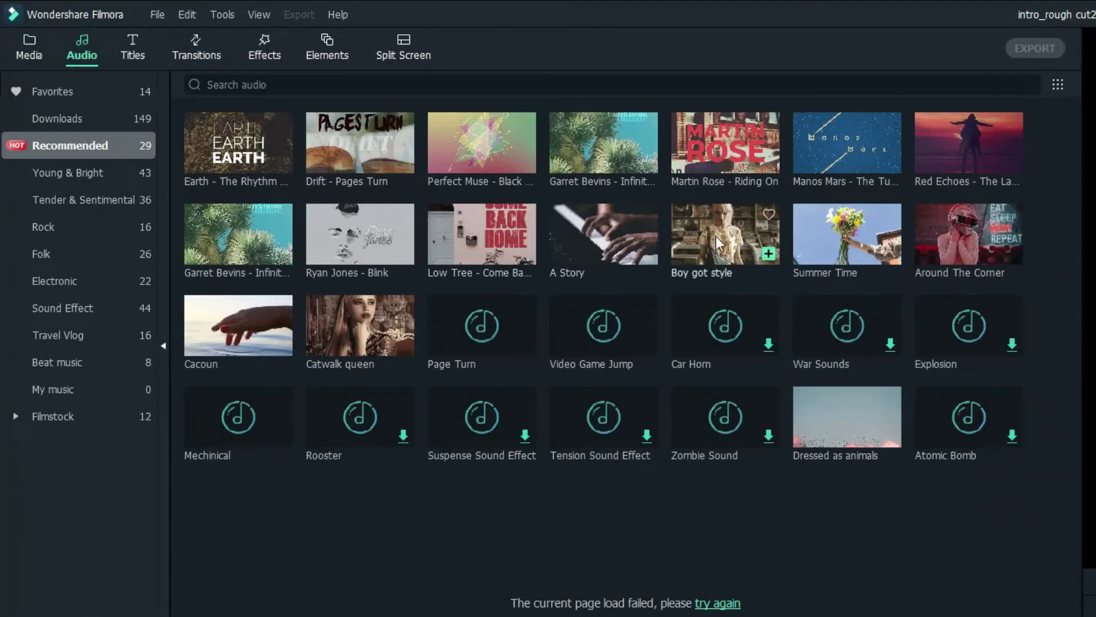
pyautogui.moveTo(729, 245); pyautogui.dragTo(76, 399)
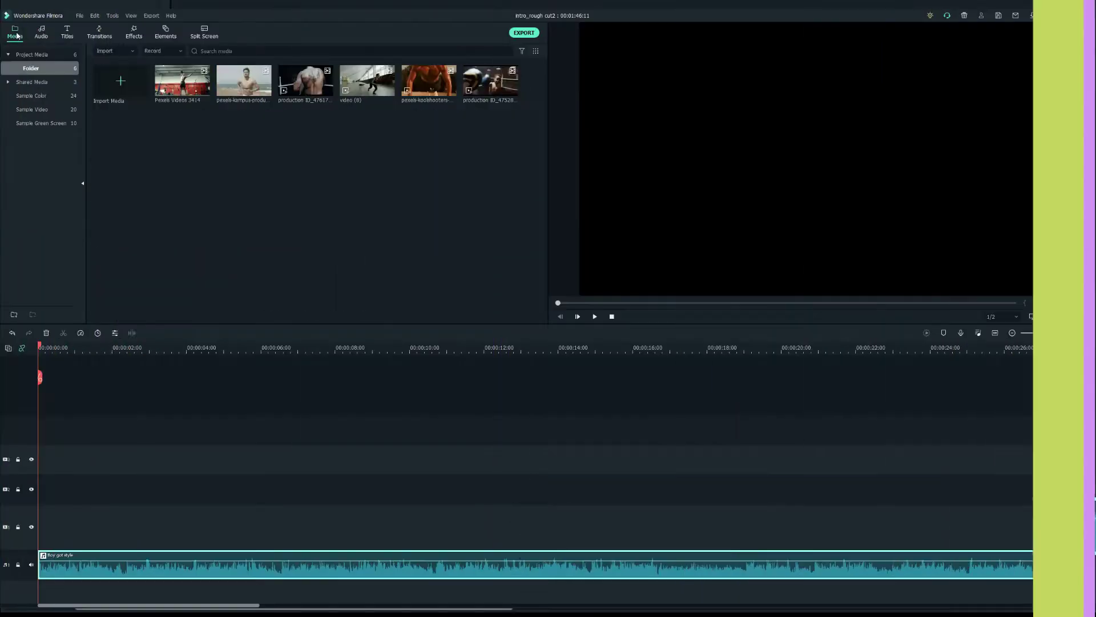
# - Add video (8) trimmed to 2 seconds, then the production ID_47617 boxing clip trimmed to end at 4 seconds
pyautogui.moveTo(367, 80); pyautogui.dragTo(591, 328)
pyautogui.moveTo(118, 349); pyautogui.dragTo(84, 358)
pyautogui.click(112, 349)
pyautogui.hotkey('alt', ']')
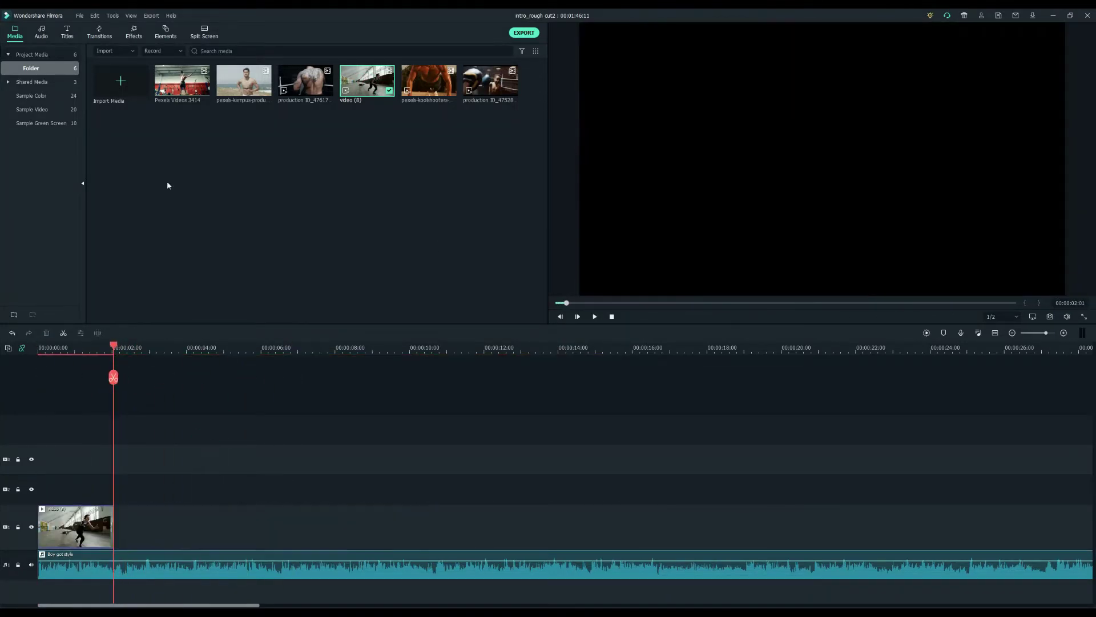
pyautogui.moveTo(305, 81); pyautogui.dragTo(149, 525)
pyautogui.moveTo(112, 377); pyautogui.dragTo(223, 427)
pyautogui.hotkey('alt', '[')
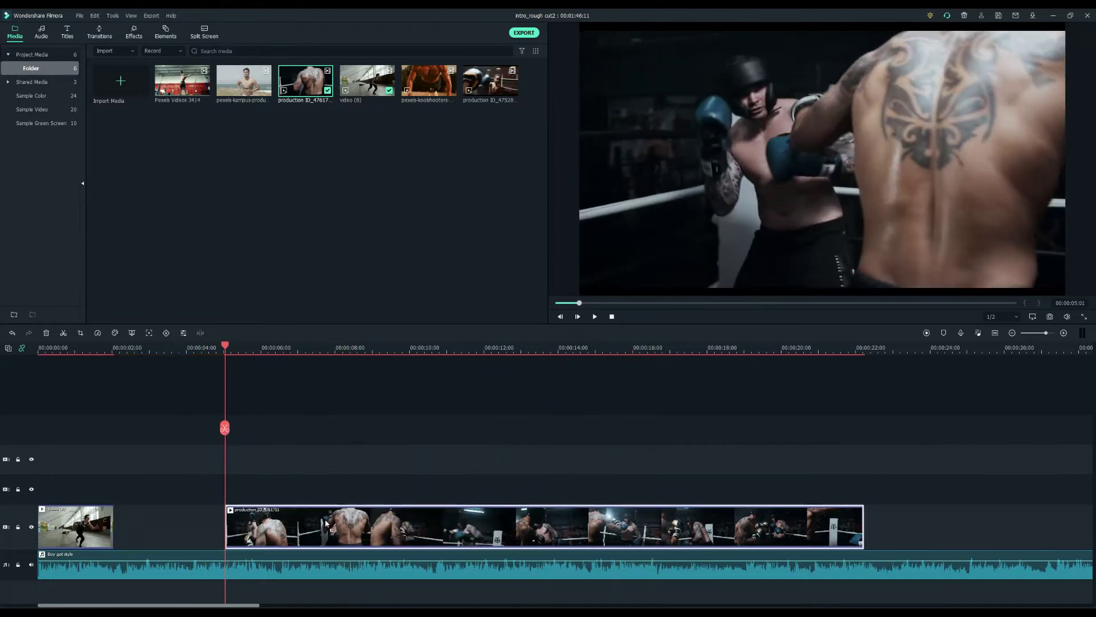
pyautogui.click(190, 358)
pyautogui.hotkey('alt', ']')
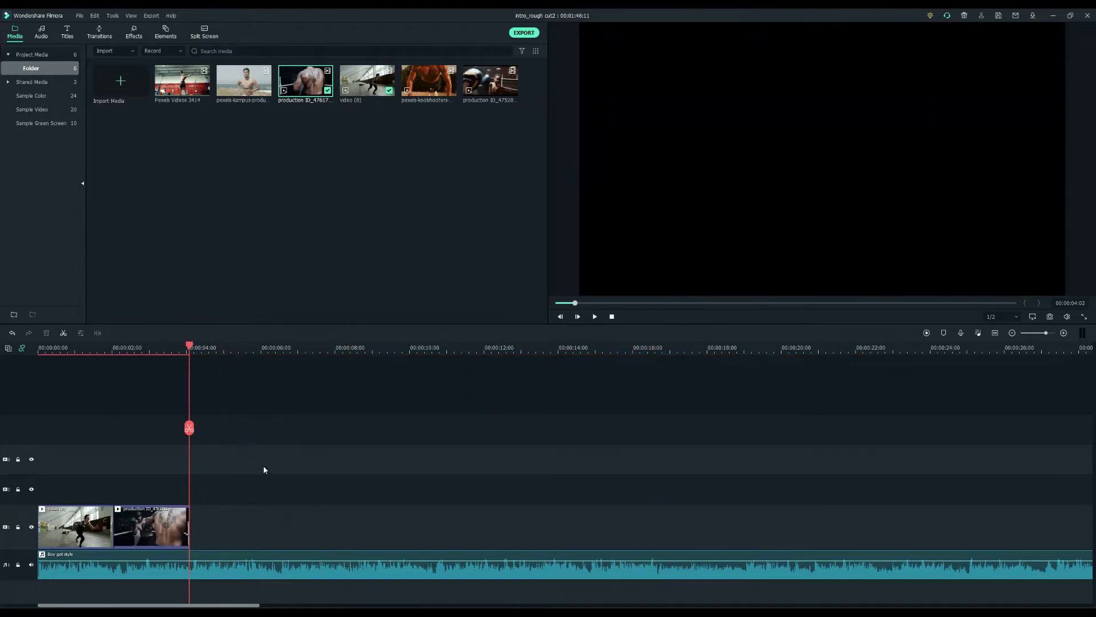
# - Add and trim the push-up, kettlebell (about 8 s) and beach runner (about 10 s) clips
pyautogui.moveTo(428, 81); pyautogui.dragTo(193, 540)
pyautogui.moveTo(191, 346); pyautogui.dragTo(279, 346)
pyautogui.hotkey('alt', ']')
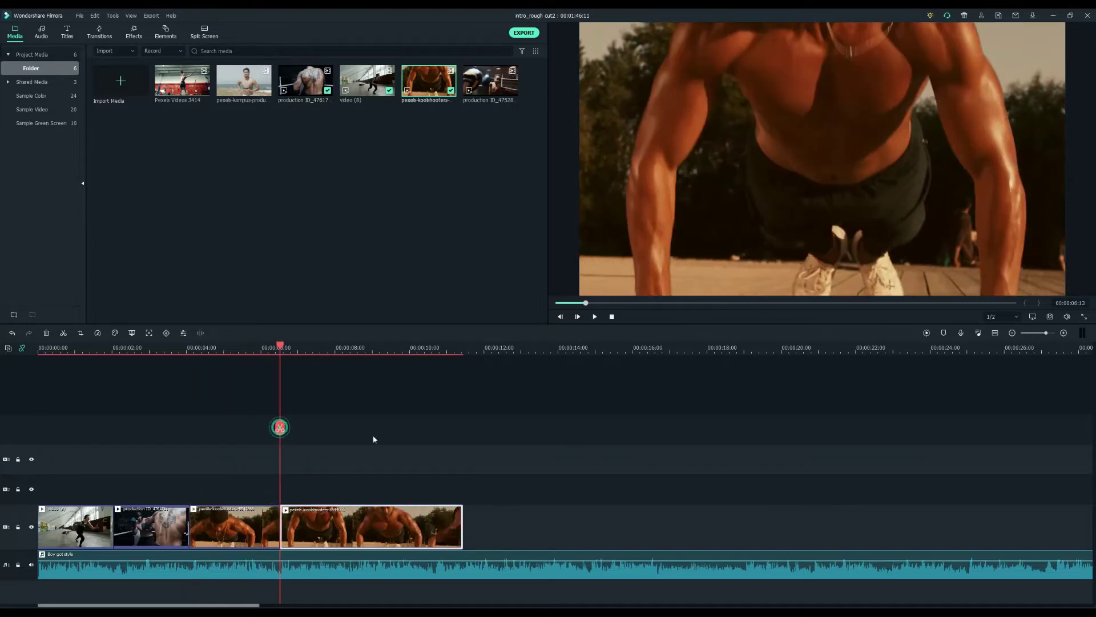
pyautogui.moveTo(182, 81); pyautogui.dragTo(308, 525)
pyautogui.moveTo(280, 346); pyautogui.dragTo(348, 347)
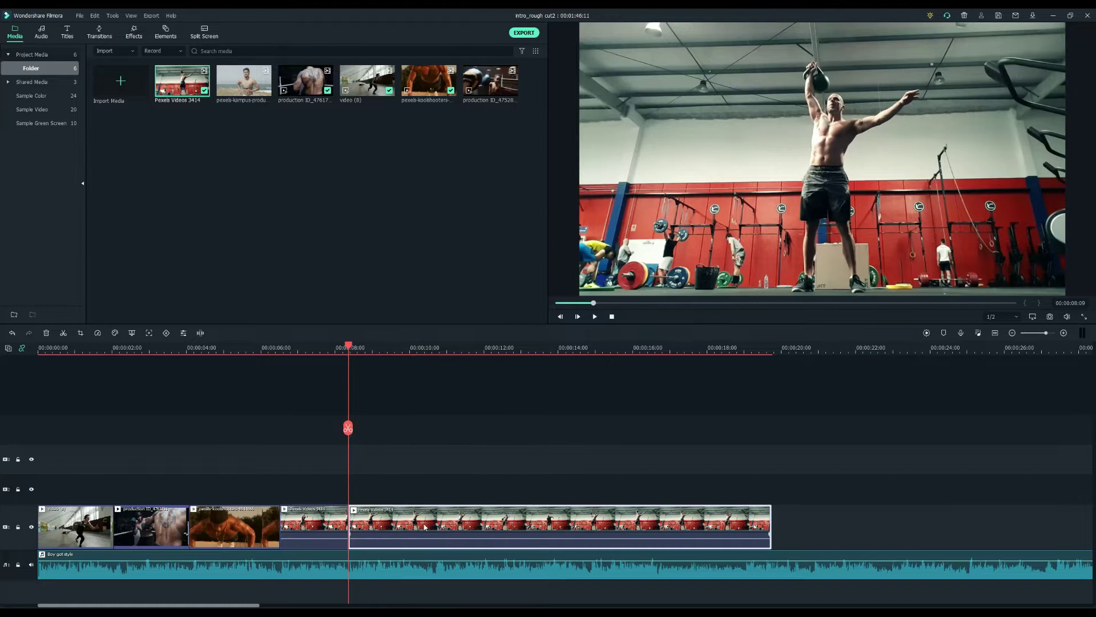
pyautogui.hotkey('alt', ']')
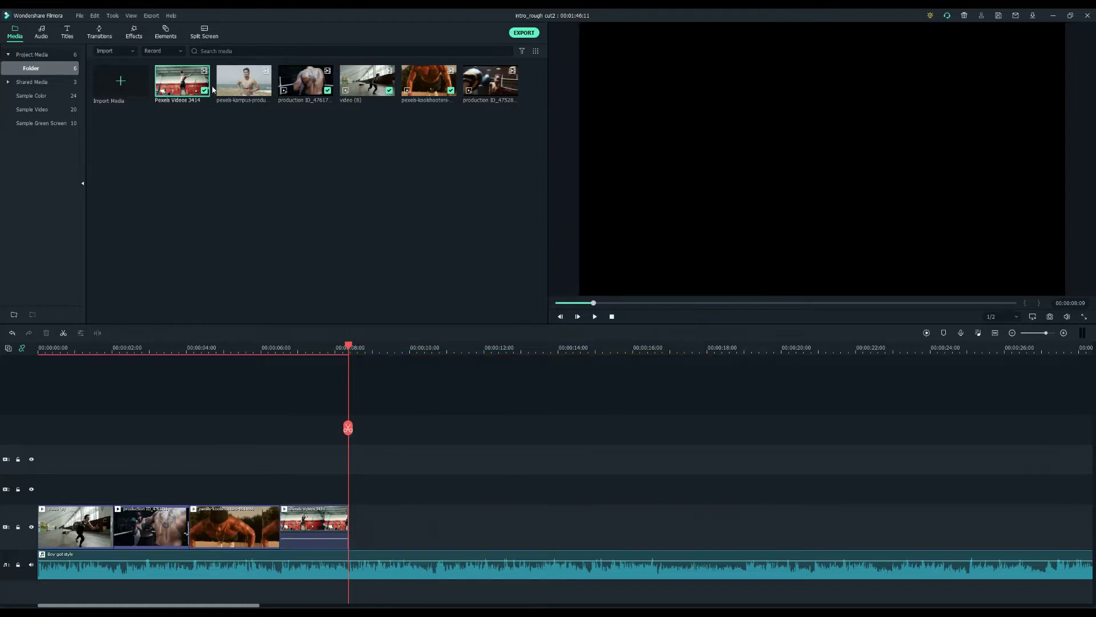
pyautogui.moveTo(343, 181); pyautogui.dragTo(360, 525)
pyautogui.moveTo(347, 346); pyautogui.dragTo(433, 347)
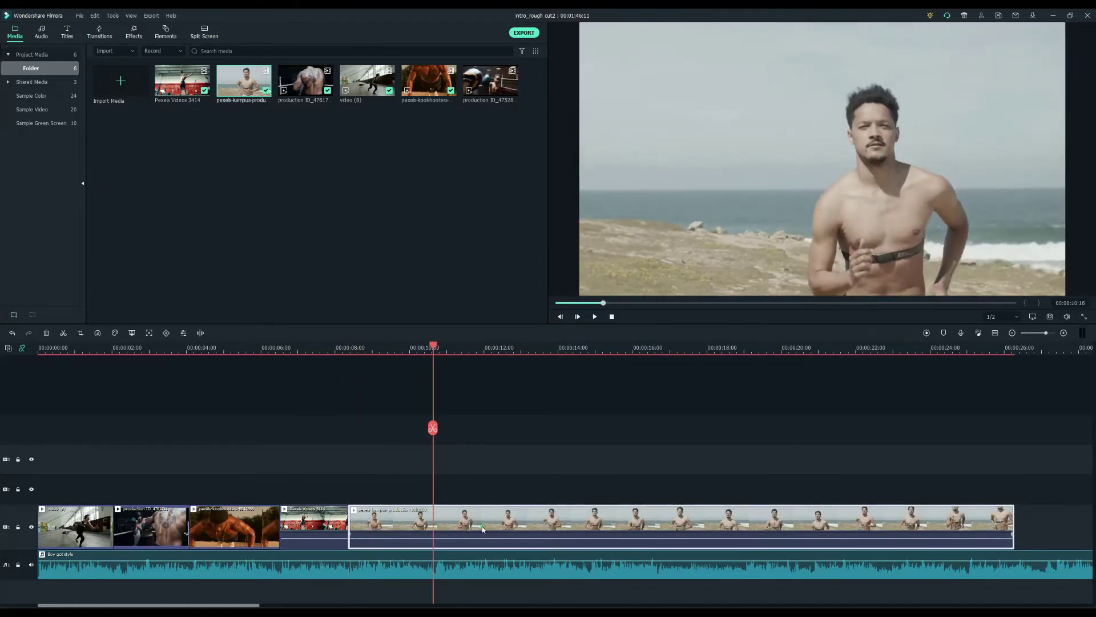
pyautogui.hotkey('alt', ']')
# - Add the boxing pad clip, trim its start, and split it at about 13 seconds
pyautogui.moveTo(488, 60); pyautogui.dragTo(457, 526)
pyautogui.moveTo(433, 346); pyautogui.dragTo(547, 400)
pyautogui.hotkey('alt', '[')
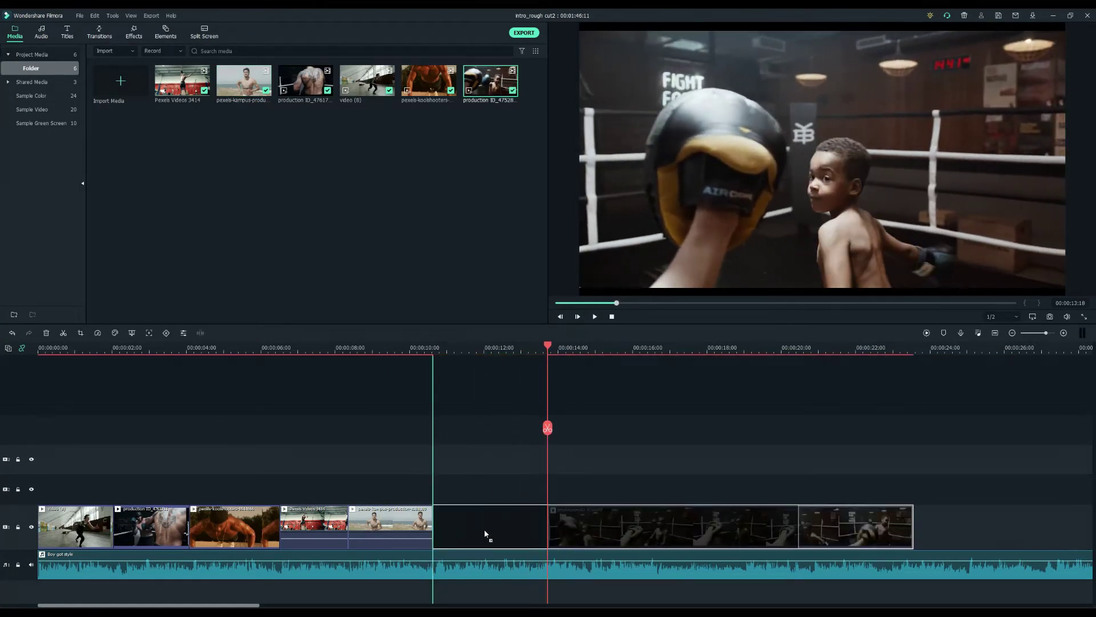
pyautogui.click(537, 352)
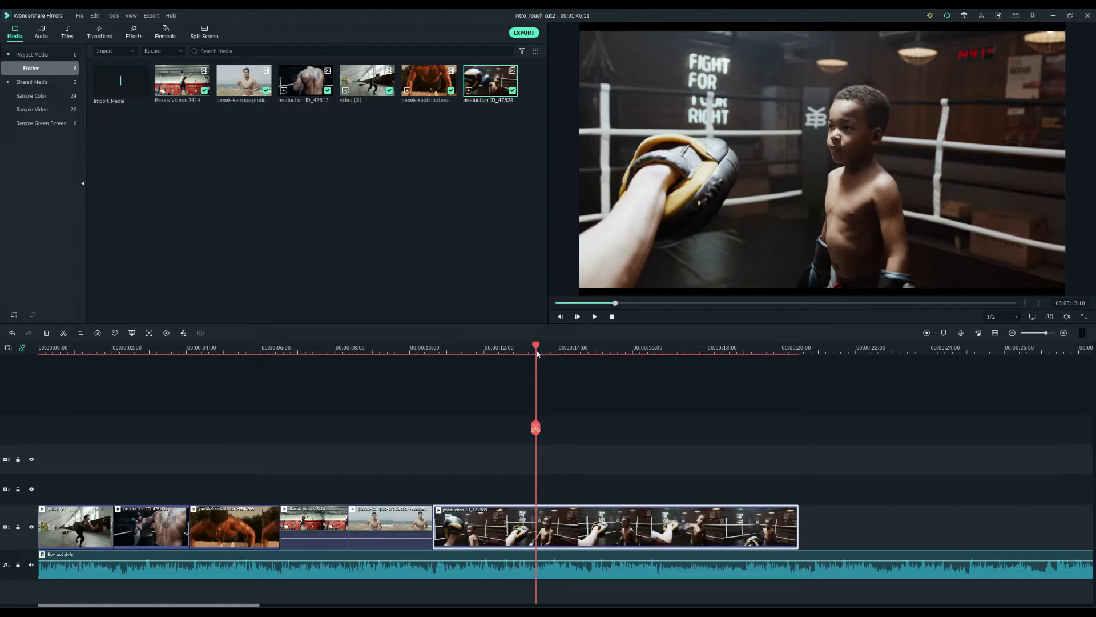
pyautogui.click(535, 429)
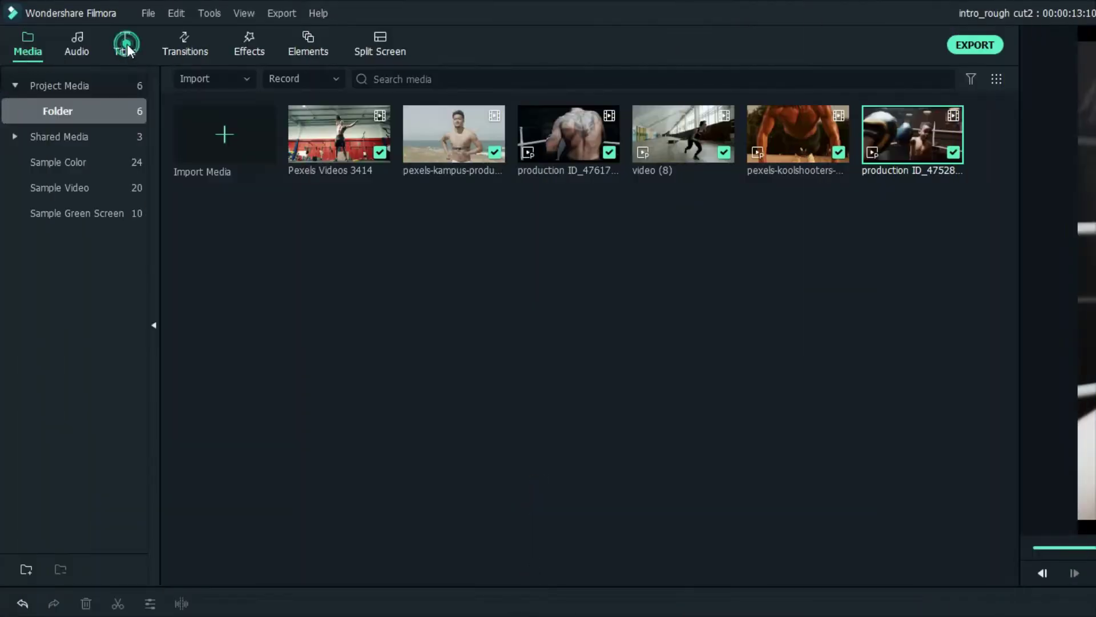
# - Browse the Filmstock titles to the Energy Sports Pack collection
pyautogui.click(127, 45)
pyautogui.scroll(-1, 97, 252)
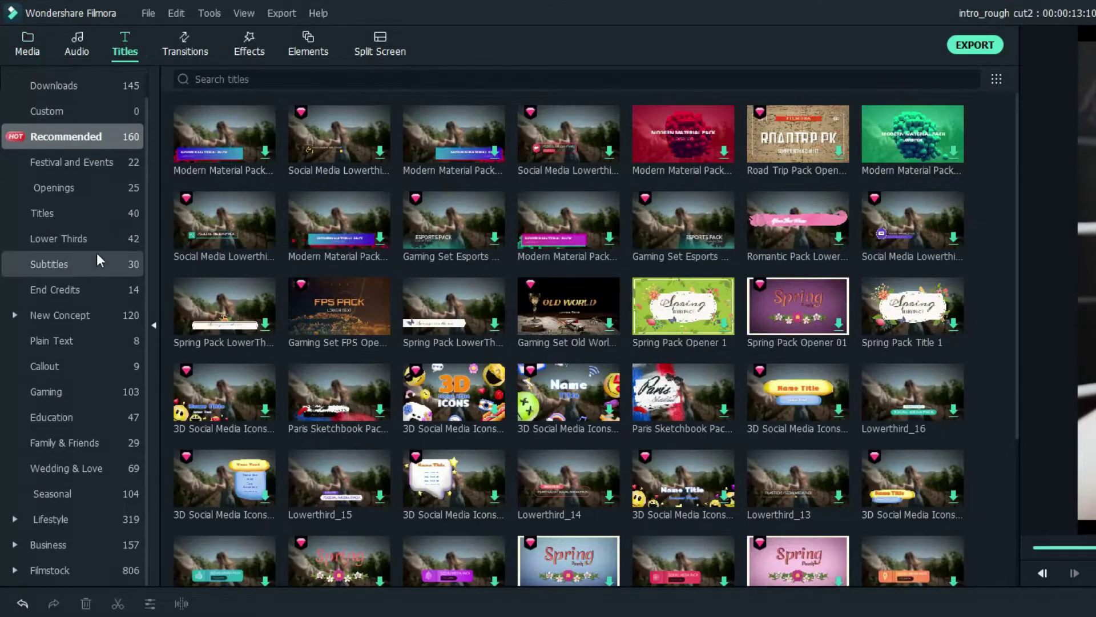
pyautogui.click(16, 570)
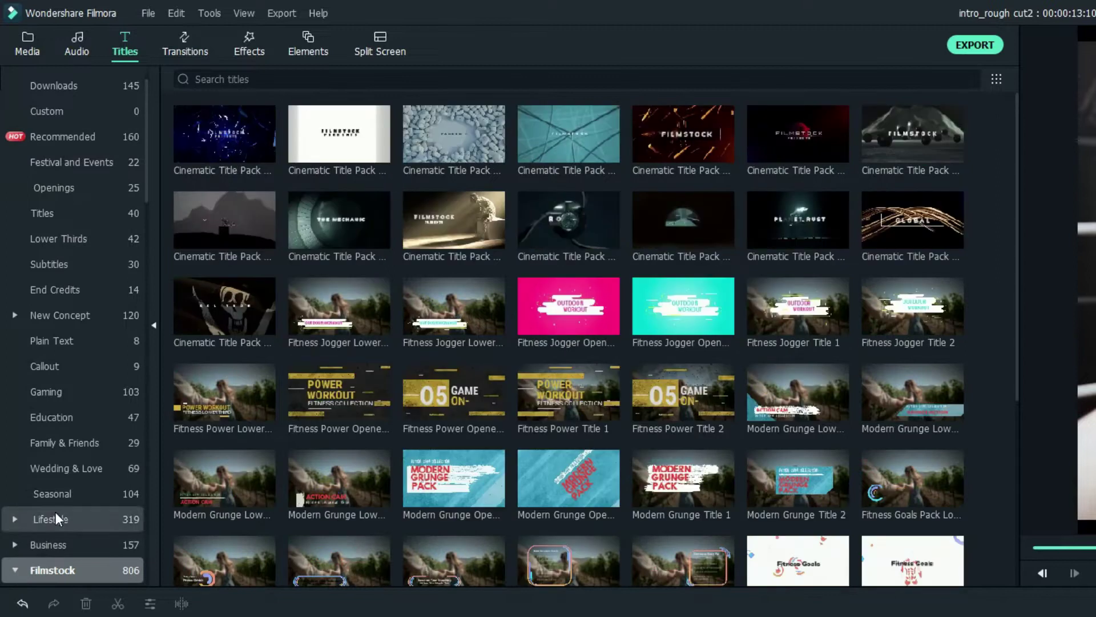
pyautogui.scroll(-5, 56, 512)
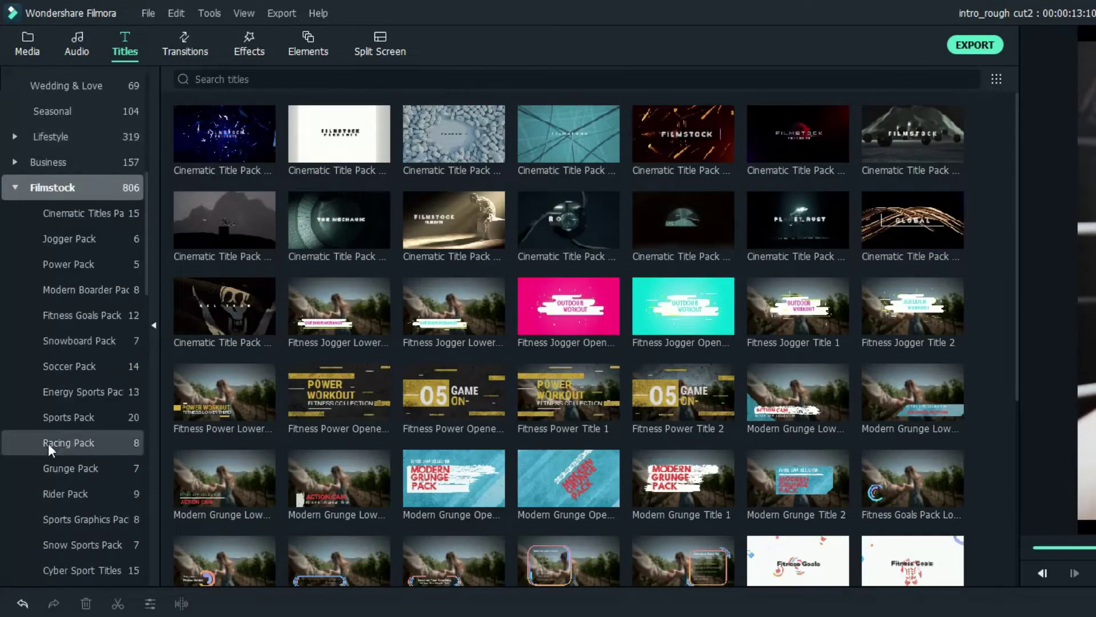
pyautogui.click(64, 386)
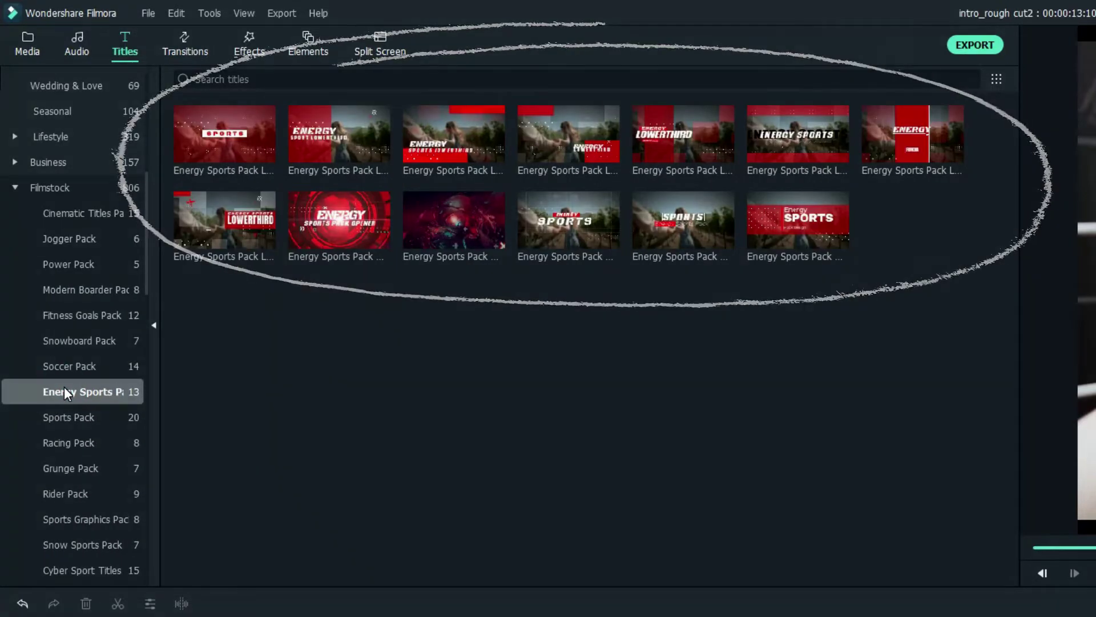
# - Place three Energy Sports lower thirds and another sports title on the title track, shortening each
pyautogui.moveTo(215, 153)
pyautogui.mouseDown()
pyautogui.moveTo(217, 517)
pyautogui.moveTo(223, 482)
pyautogui.moveTo(118, 488)
pyautogui.mouseUp()
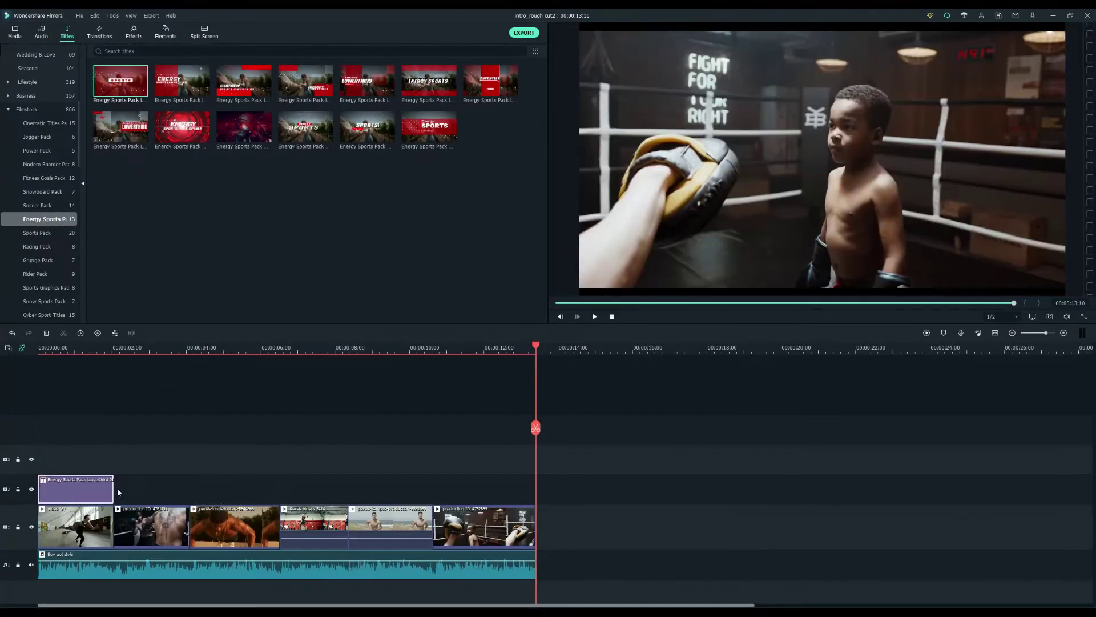
pyautogui.moveTo(182, 80); pyautogui.dragTo(204, 493)
pyautogui.moveTo(298, 488); pyautogui.dragTo(188, 492)
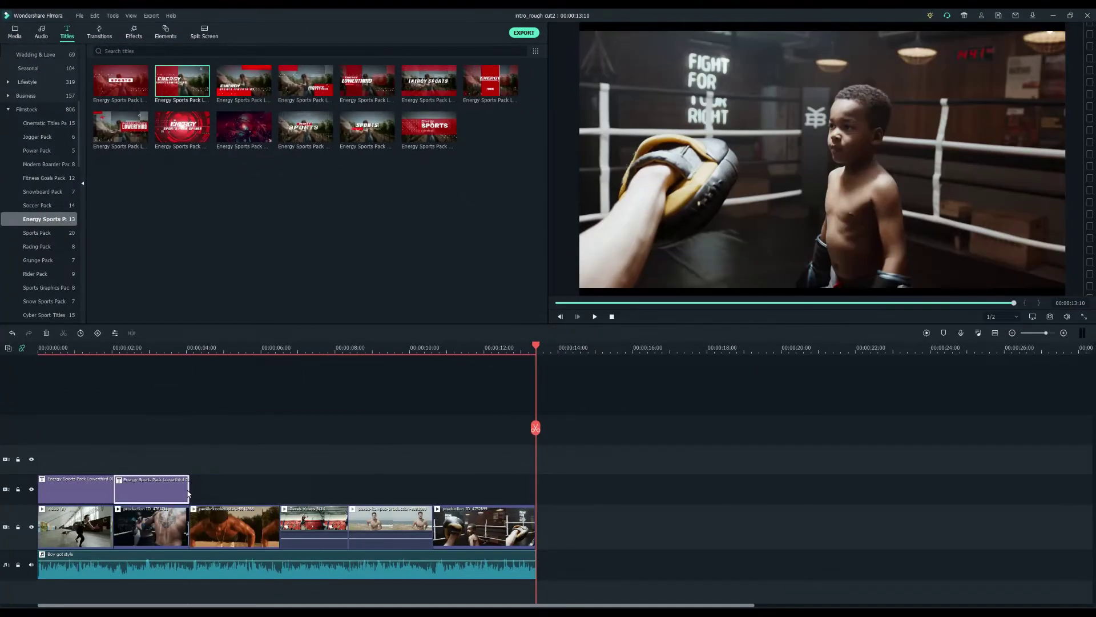
pyautogui.moveTo(244, 81); pyautogui.dragTo(211, 490)
pyautogui.moveTo(374, 489); pyautogui.dragTo(280, 488)
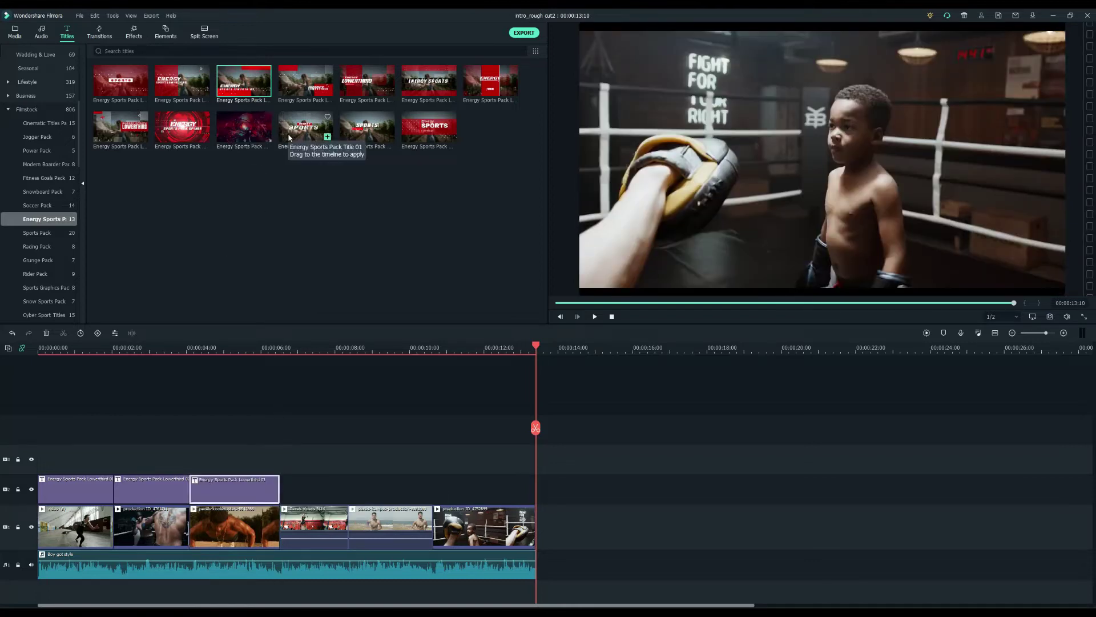
pyautogui.moveTo(429, 130); pyautogui.dragTo(288, 489)
pyautogui.moveTo(465, 489); pyautogui.dragTo(348, 492)
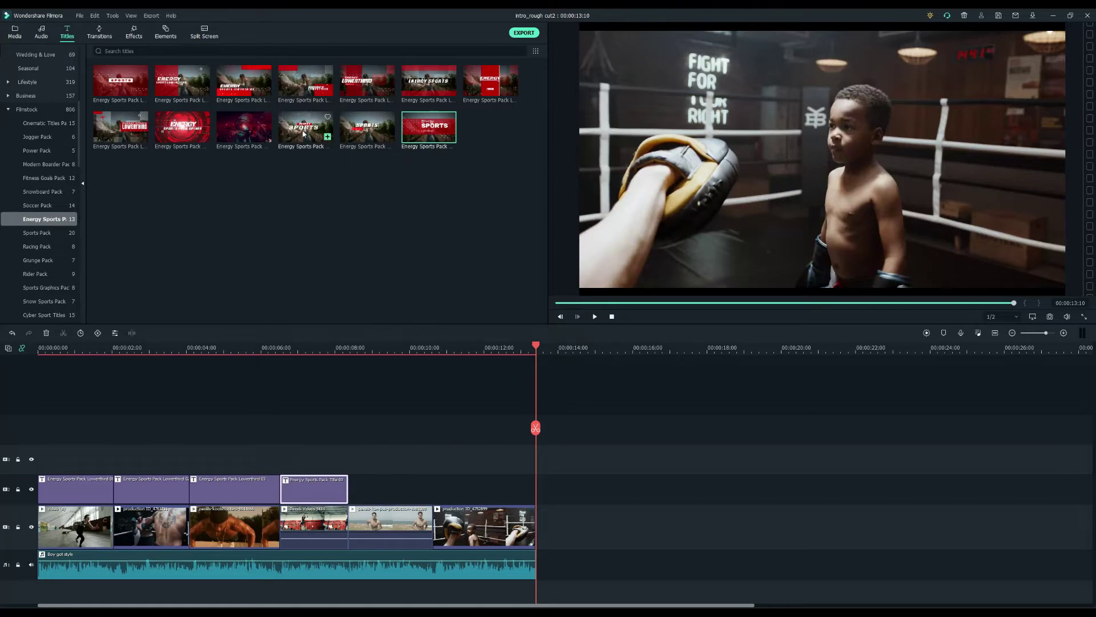
# - Add the red Sports and ENERGY SPORTS titles, end them with the video, and preview the lower third
pyautogui.moveTo(304, 134); pyautogui.dragTo(353, 499)
pyautogui.moveTo(535, 489); pyautogui.dragTo(434, 490)
pyautogui.moveTo(425, 86); pyautogui.dragTo(451, 489)
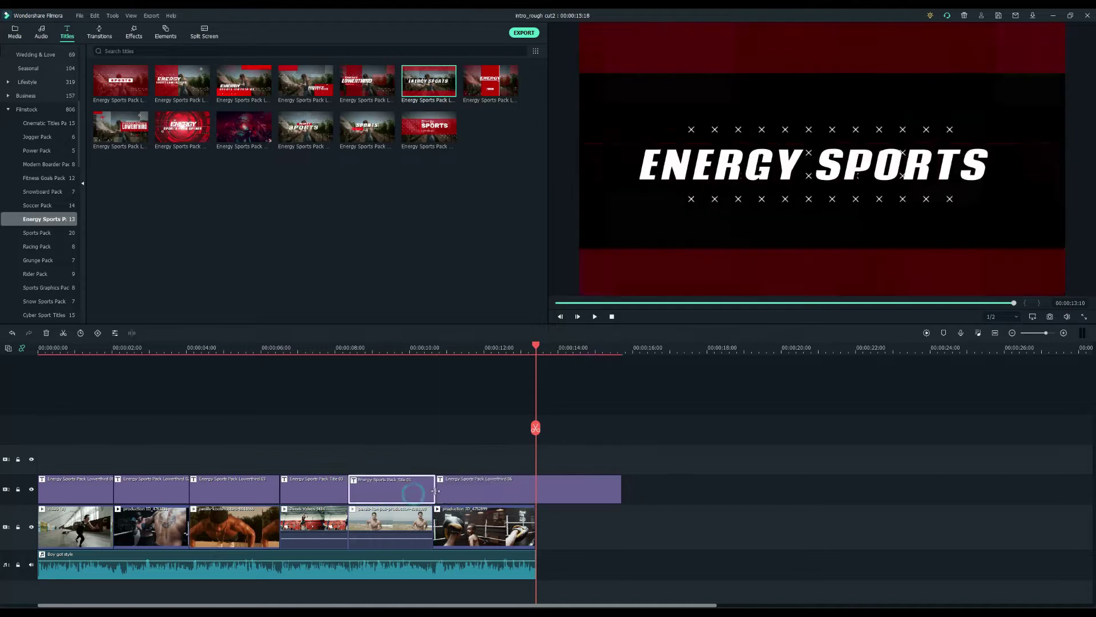
pyautogui.moveTo(622, 490); pyautogui.dragTo(535, 490)
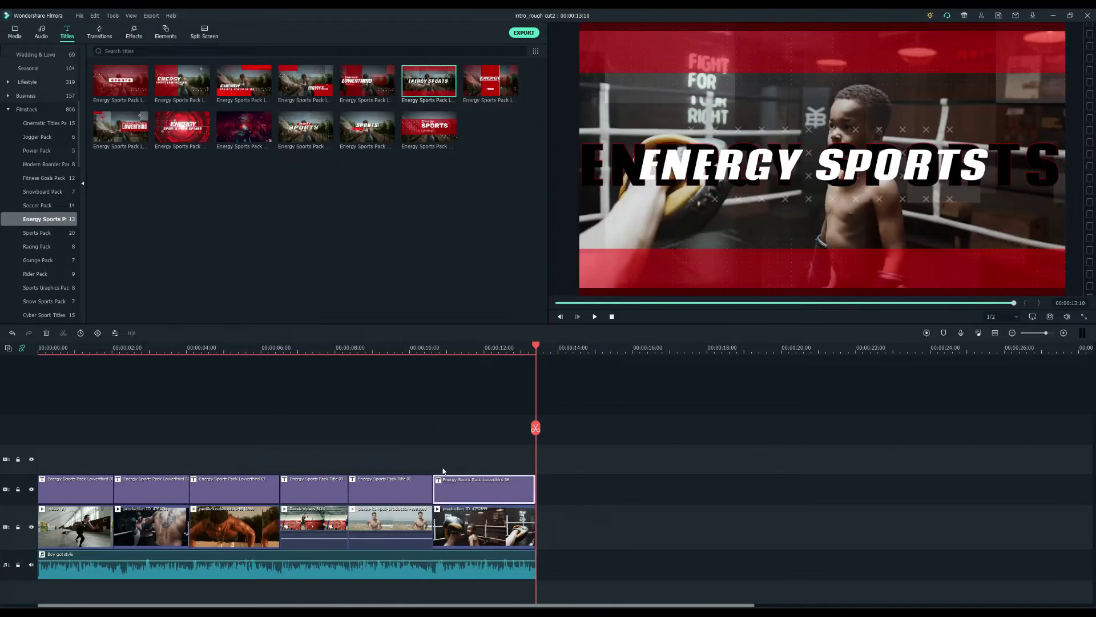
pyautogui.click(62, 347)
pyautogui.moveTo(65, 347); pyautogui.dragTo(147, 346)
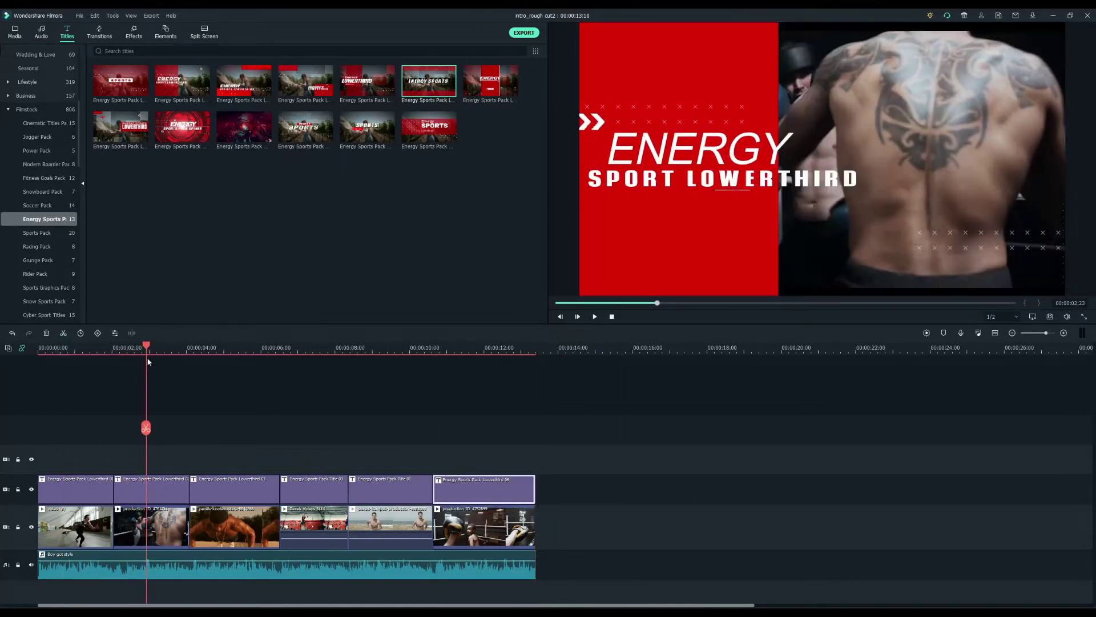
pyautogui.click(166, 492)
pyautogui.doubleClick(164, 492)
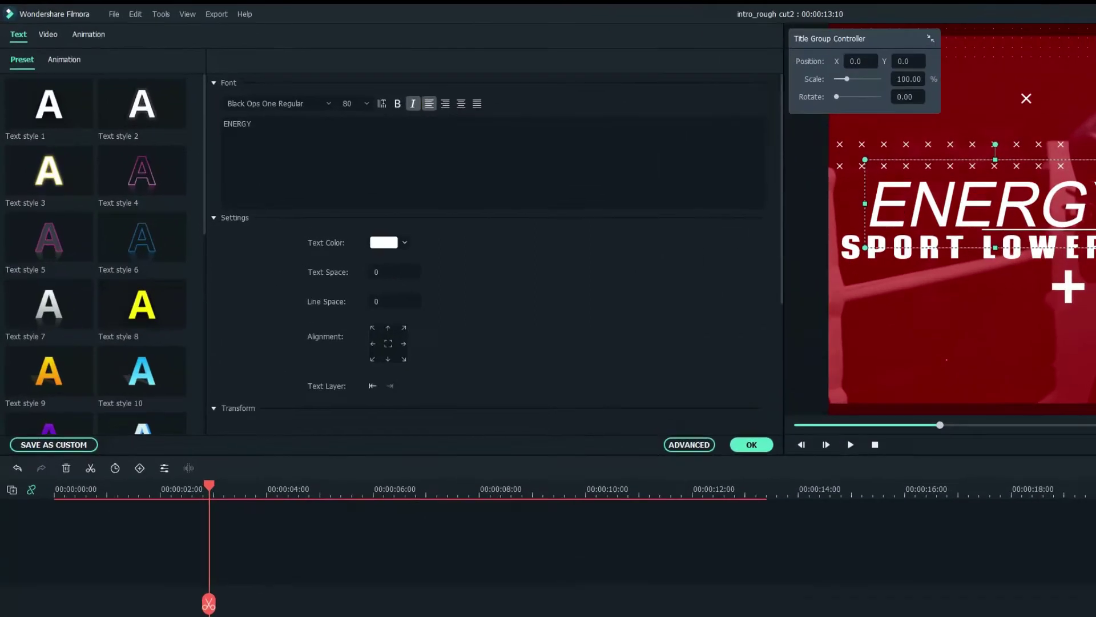
pyautogui.tripleClick(417, 154)
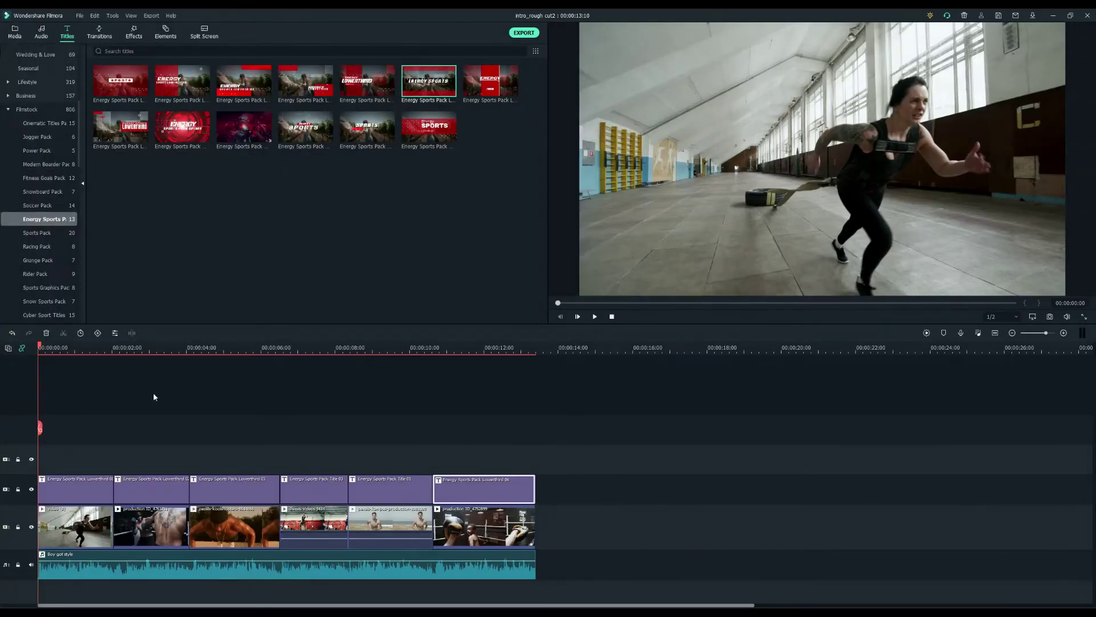
pyautogui.press('space')
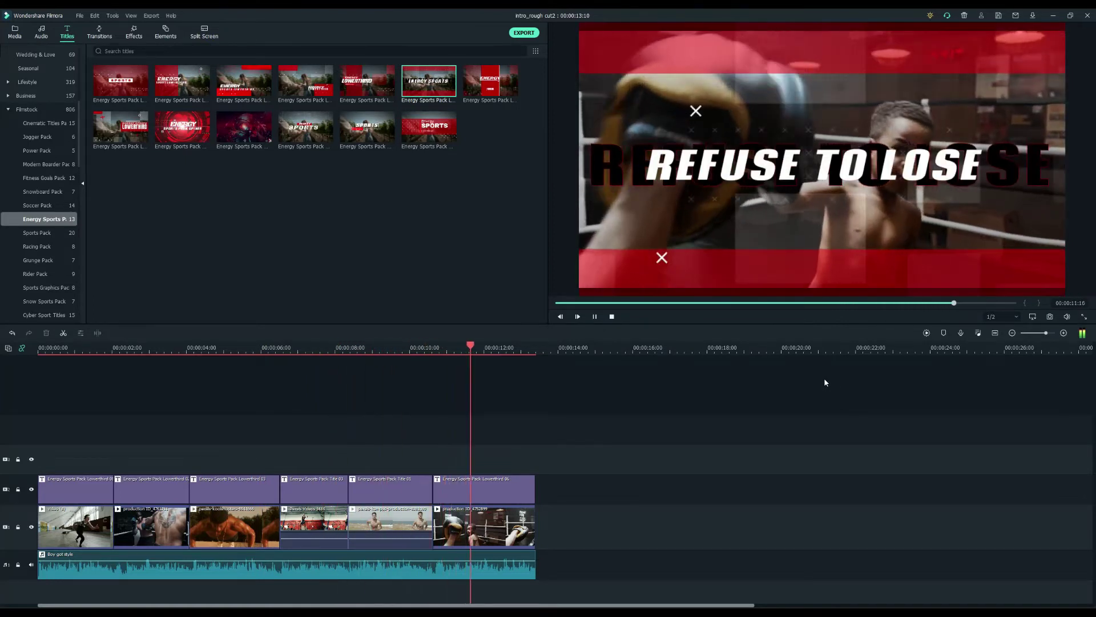
# - Lengthen the final boxing clip at both ends and split it at the playhead
pyautogui.press('space')
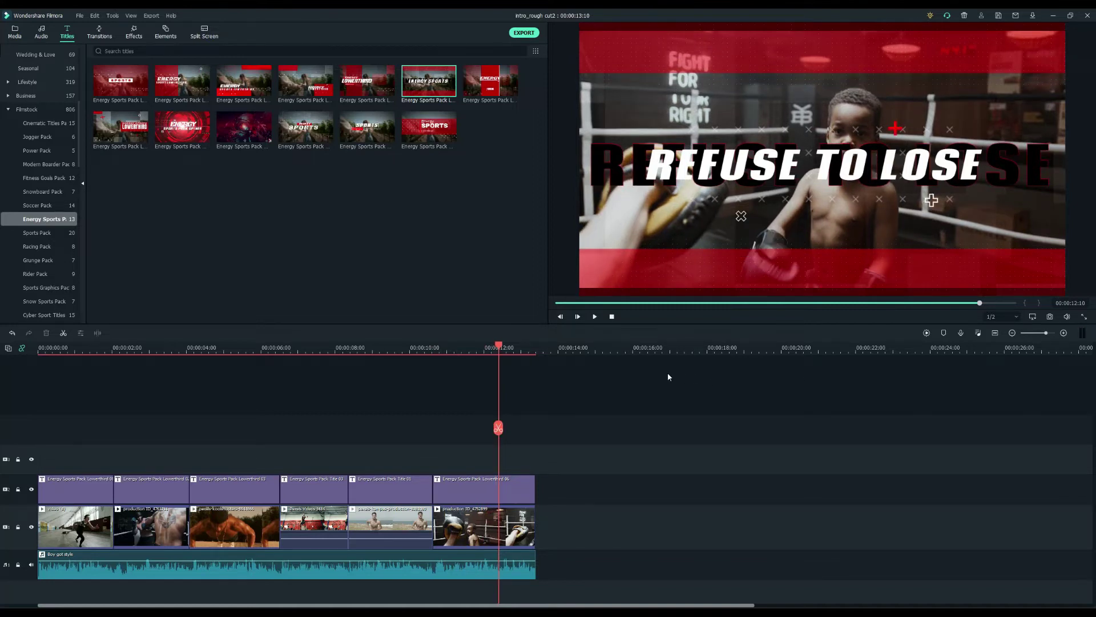
pyautogui.moveTo(457, 525); pyautogui.dragTo(432, 524)
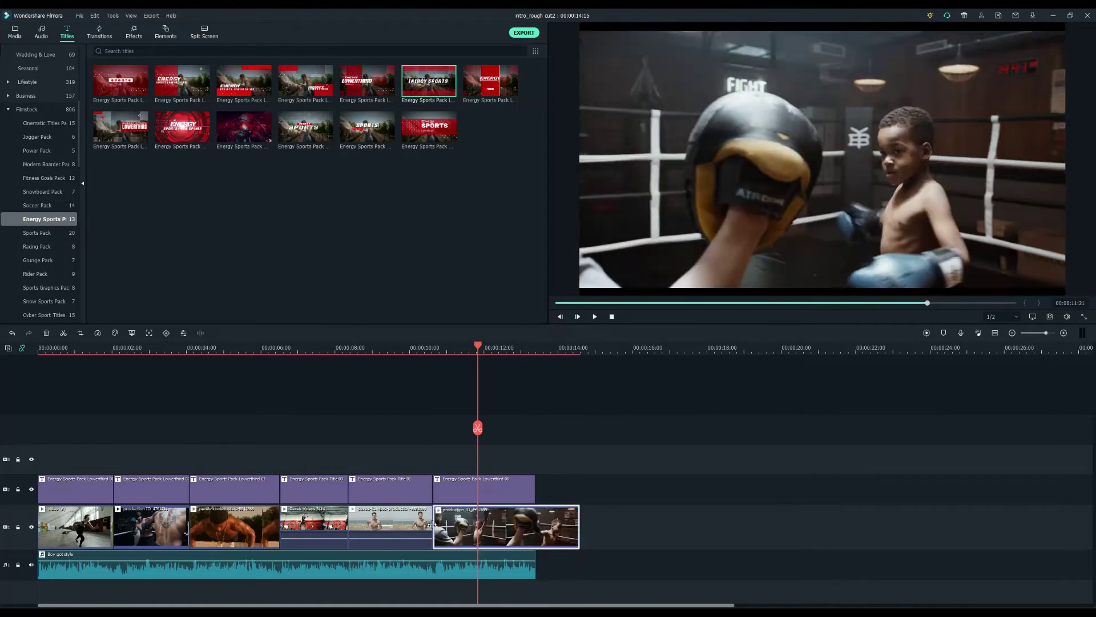
pyautogui.moveTo(579, 523); pyautogui.dragTo(613, 523)
pyautogui.click(478, 429)
# - Set the second half's speed to 2x and trim it to end at 00:00:13:10
pyautogui.rightClick(547, 520)
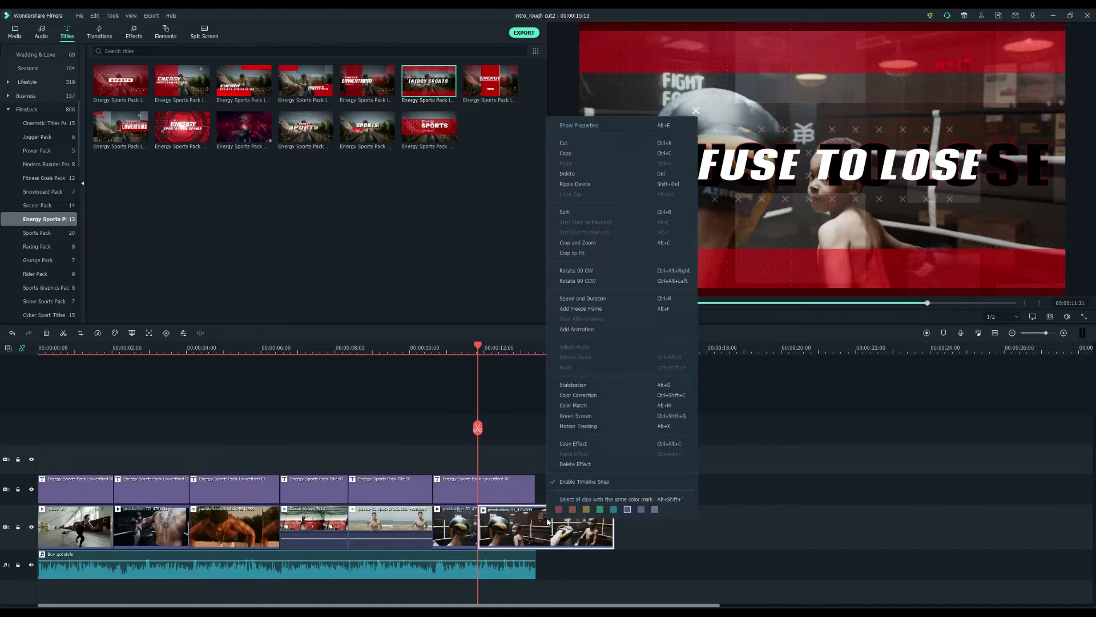
pyautogui.click(582, 300)
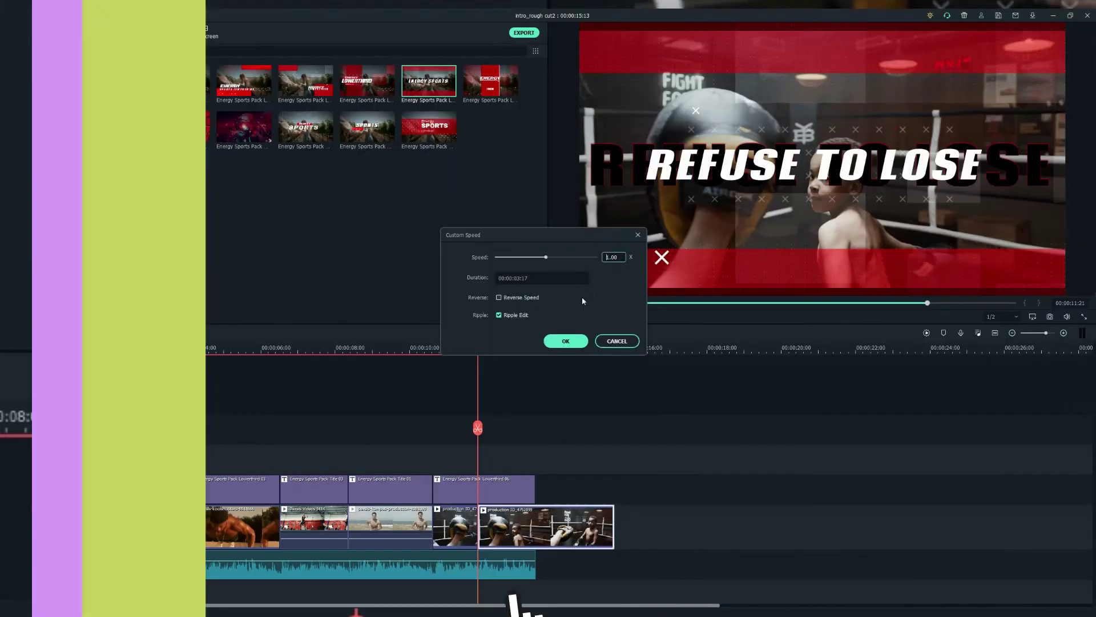
pyautogui.doubleClick(722, 168)
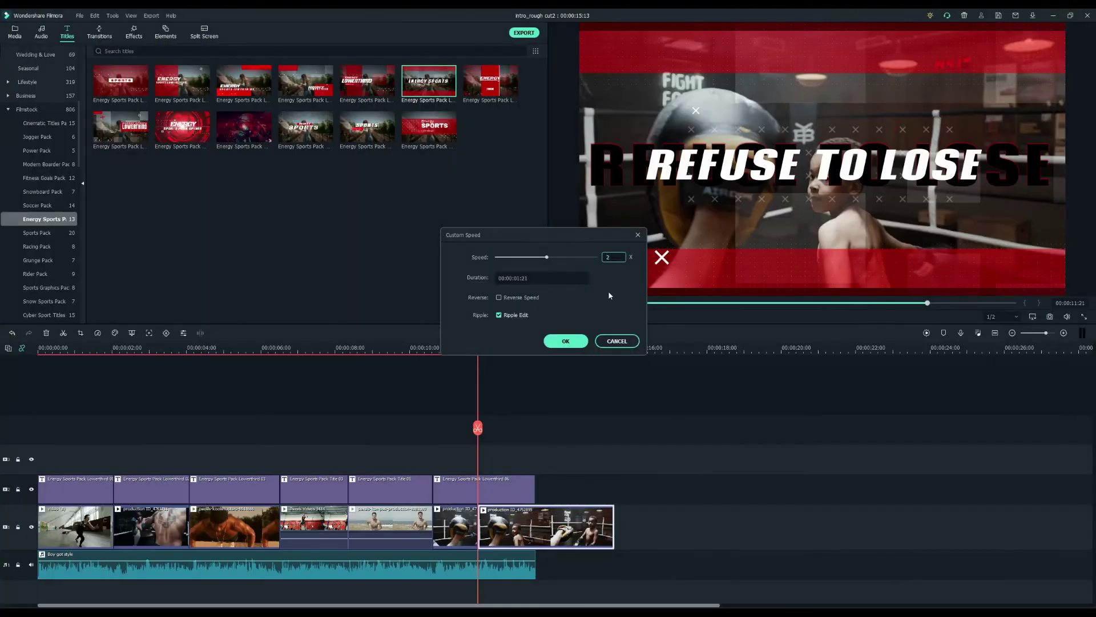
pyautogui.click(576, 342)
pyautogui.moveTo(545, 525); pyautogui.dragTo(535, 526)
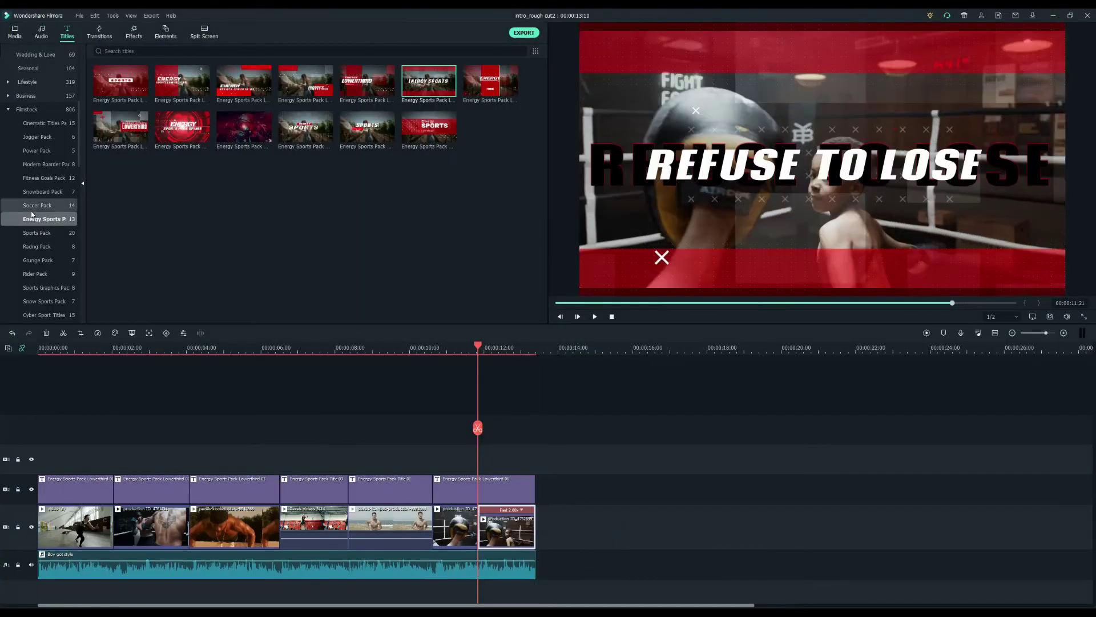
# - Apply the Chaos 1 shake filter to the final boxing clip
pyautogui.click(138, 39)
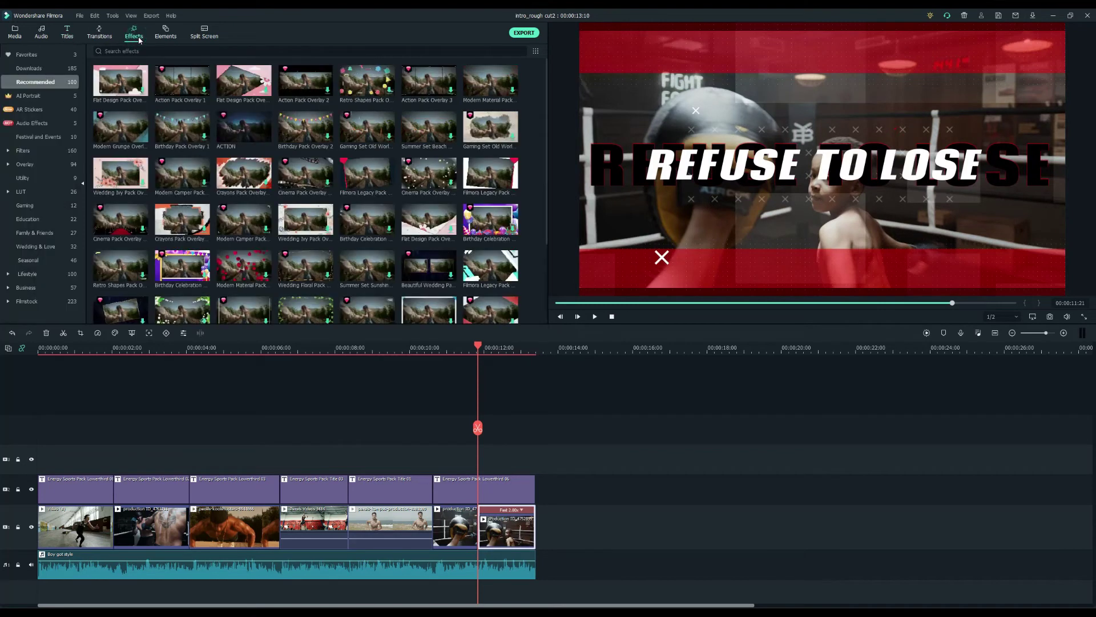
pyautogui.click(8, 150)
pyautogui.click(31, 164)
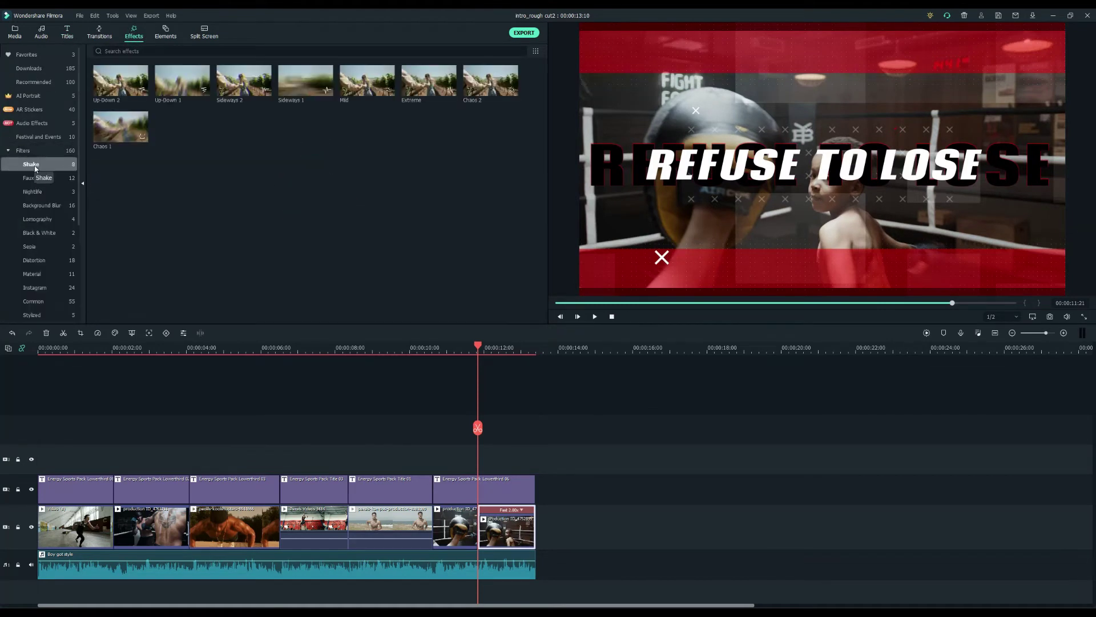
pyautogui.moveTo(115, 138); pyautogui.dragTo(497, 532)
# - Add the Chromatic Aberration distortion filter to that clip and play it to preview
pyautogui.scroll(-1, 44, 260)
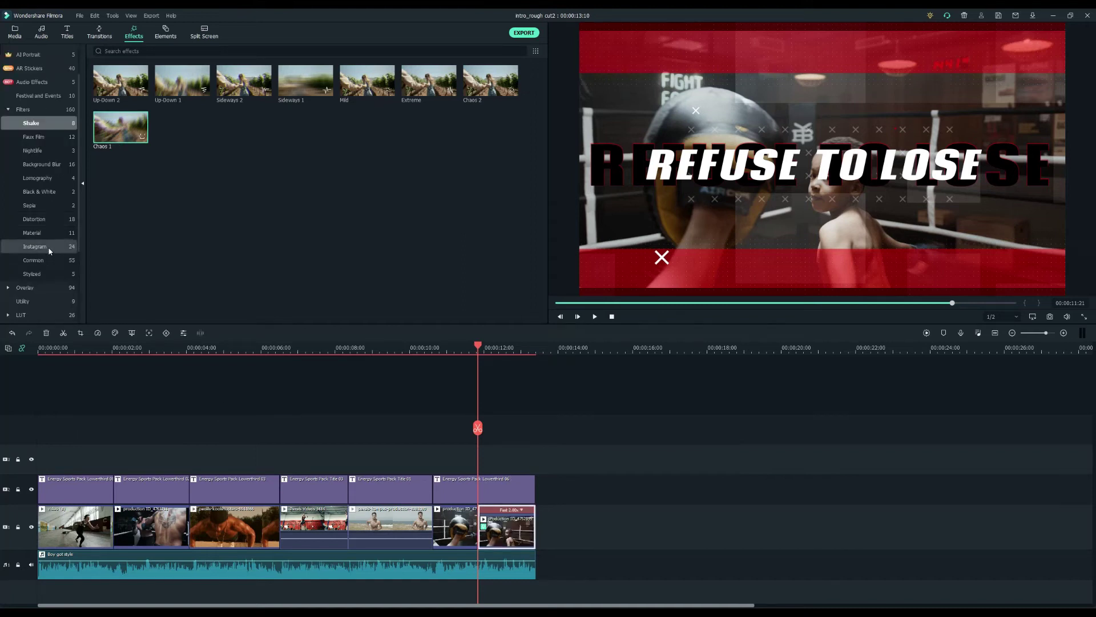
pyautogui.click(45, 222)
pyautogui.moveTo(406, 329); pyautogui.dragTo(497, 528)
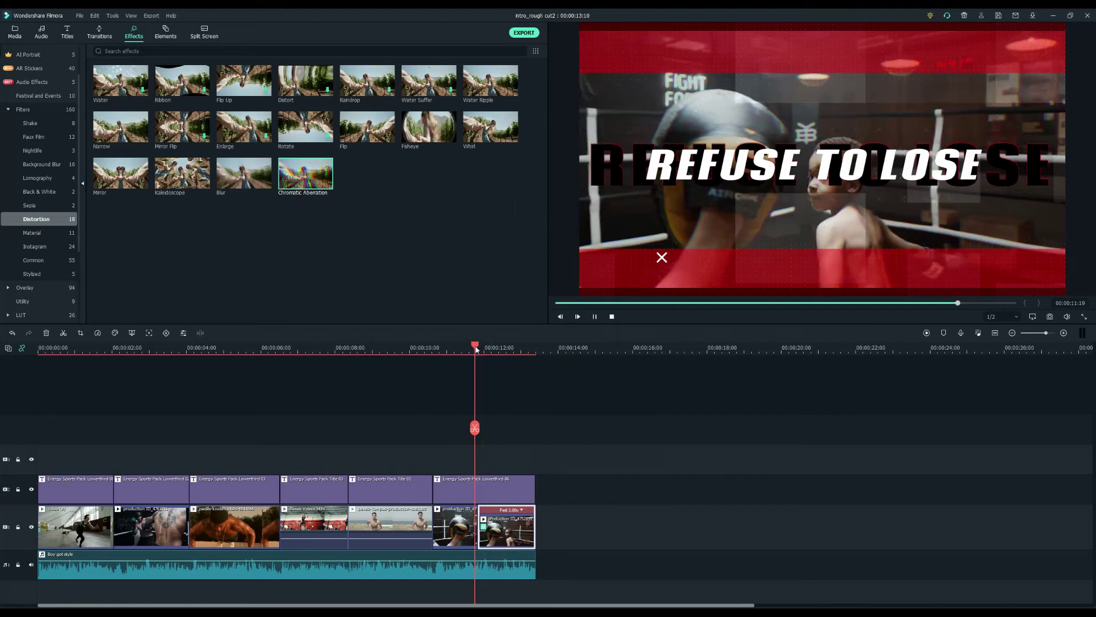
pyautogui.press('space')
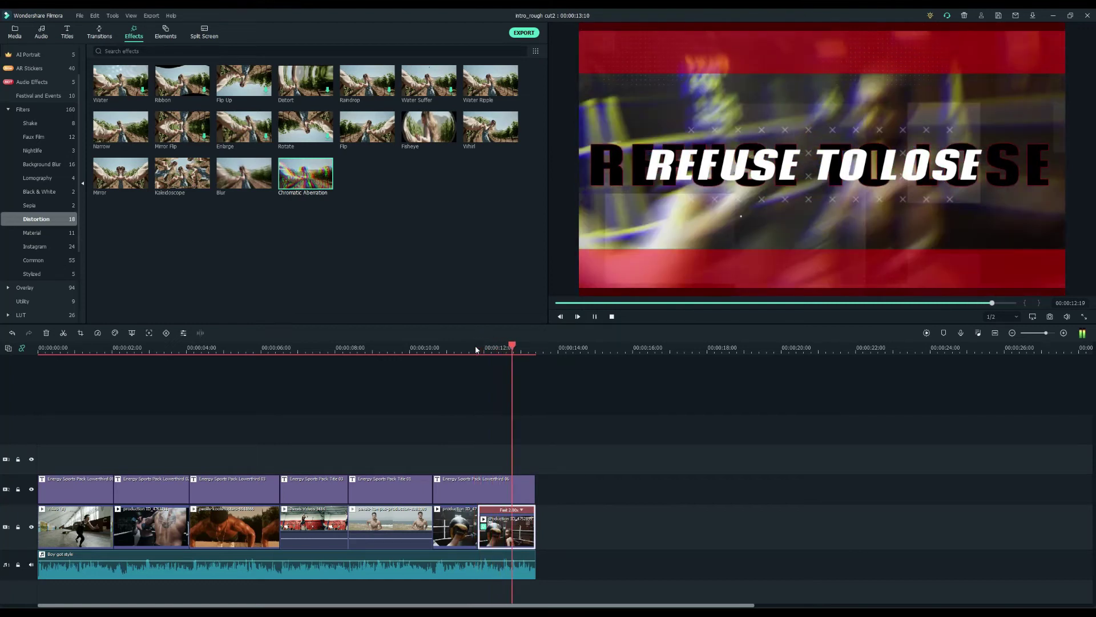
pyautogui.press('space')
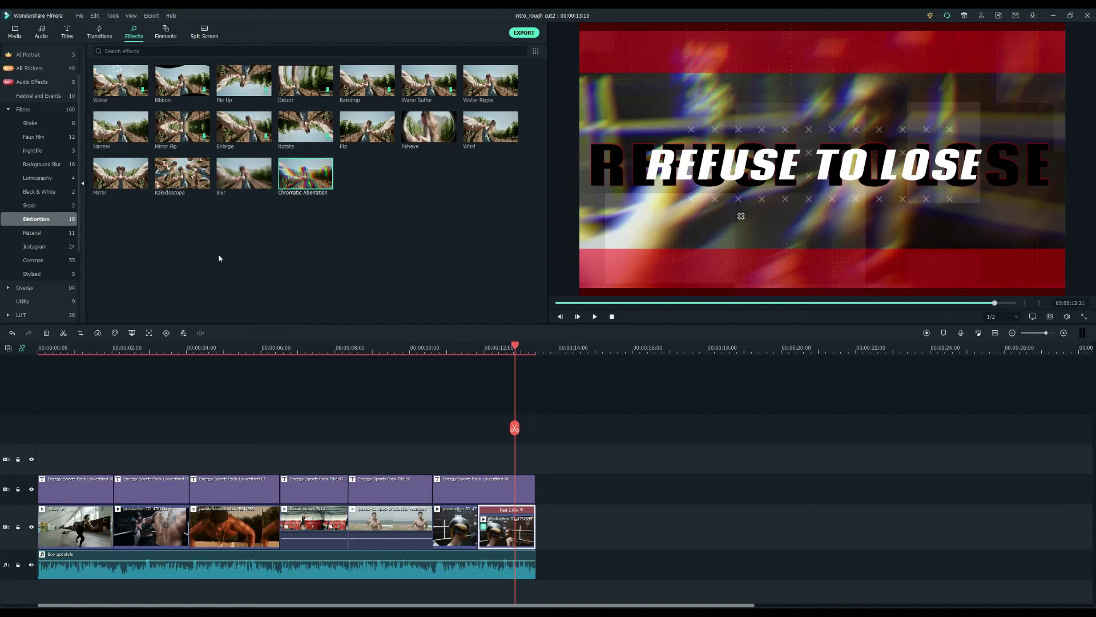
# - Browse the Filmstock transitions to the Energy Sports Pack collection
pyautogui.click(99, 32)
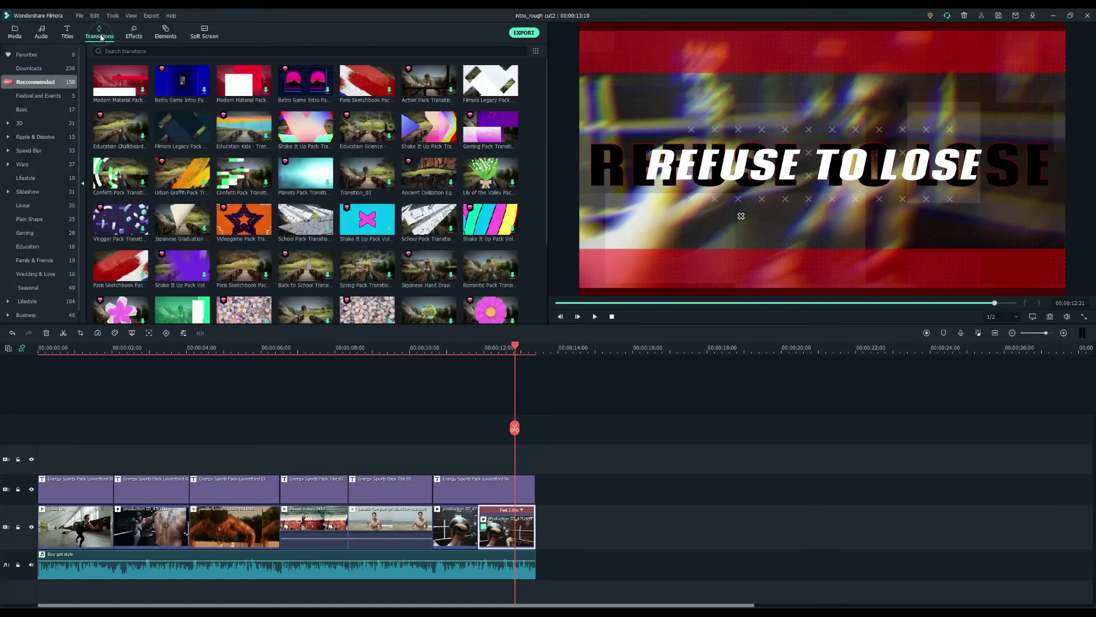
pyautogui.scroll(-3, 146, 176)
pyautogui.scroll(-1, 40, 228)
pyautogui.click(31, 314)
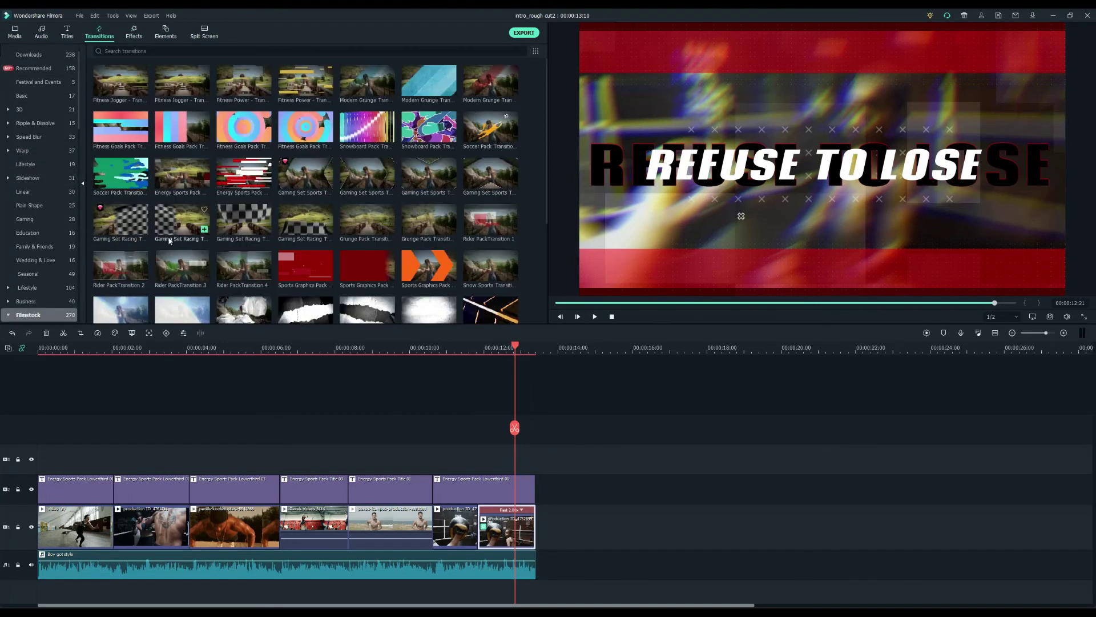
pyautogui.scroll(-5, 60, 225)
pyautogui.click(51, 169)
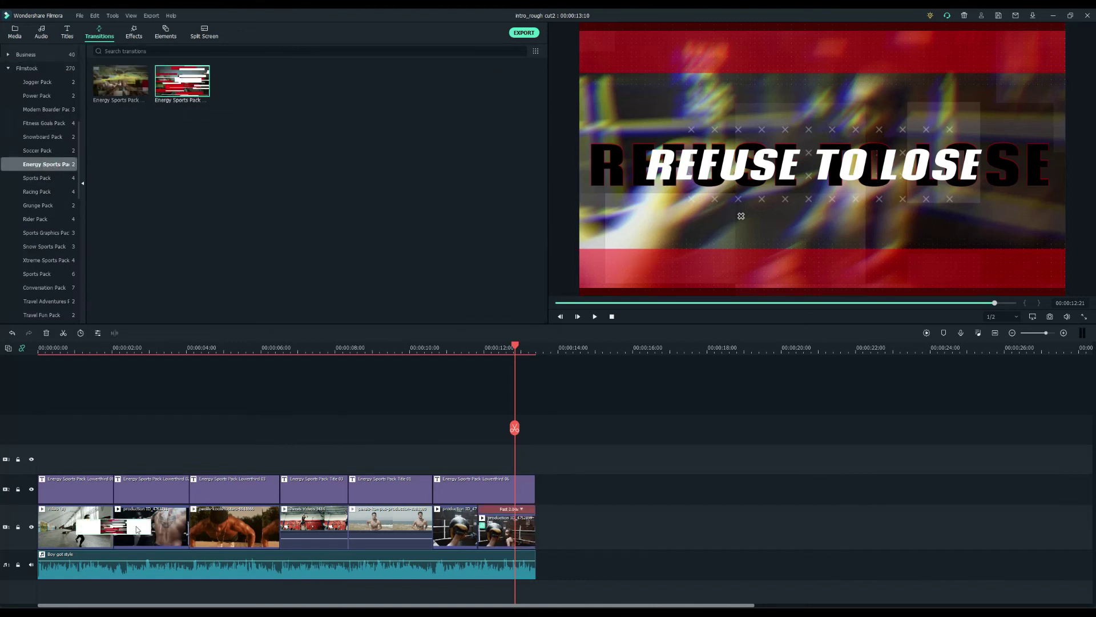
# - Place sports transitions between clips two–three and three–four, and a Dissolve on the last title
pyautogui.moveTo(201, 533); pyautogui.dragTo(201, 532)
pyautogui.moveTo(182, 81); pyautogui.dragTo(315, 526)
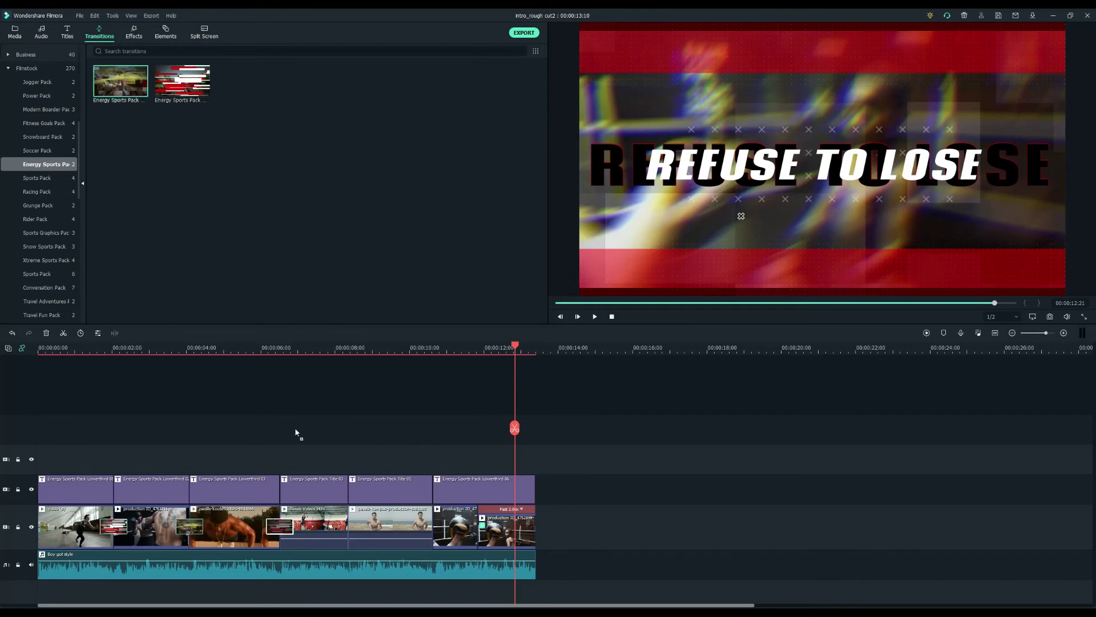
pyautogui.click(23, 54)
pyautogui.moveTo(243, 173); pyautogui.dragTo(459, 492)
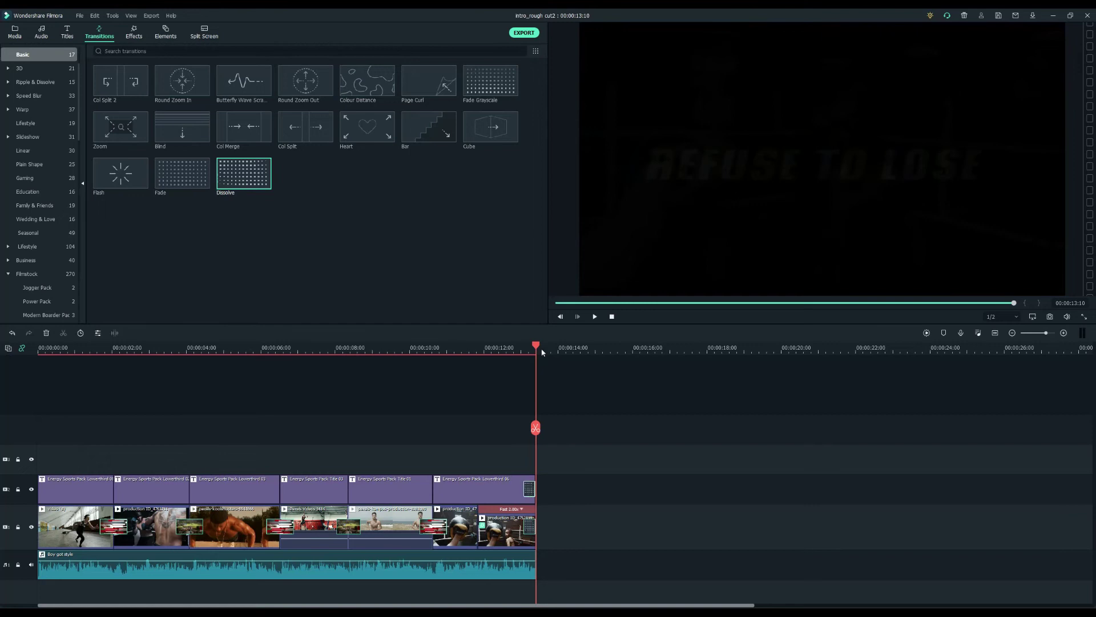
# - Jump to the beginning and play the finished sports promo
pyautogui.press('Home')
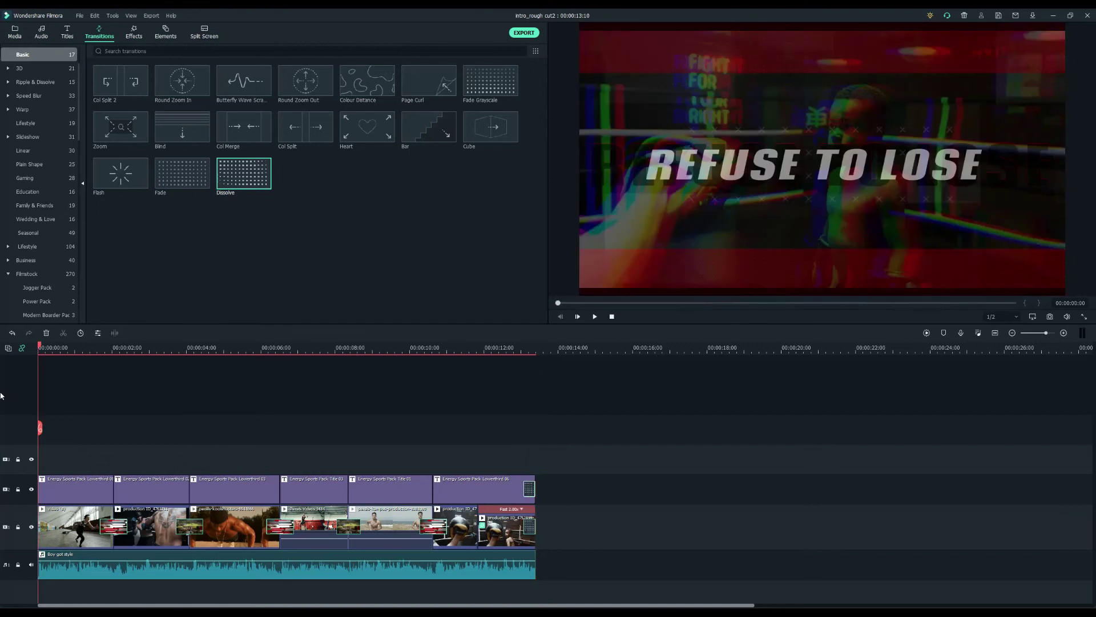
pyautogui.press('space')
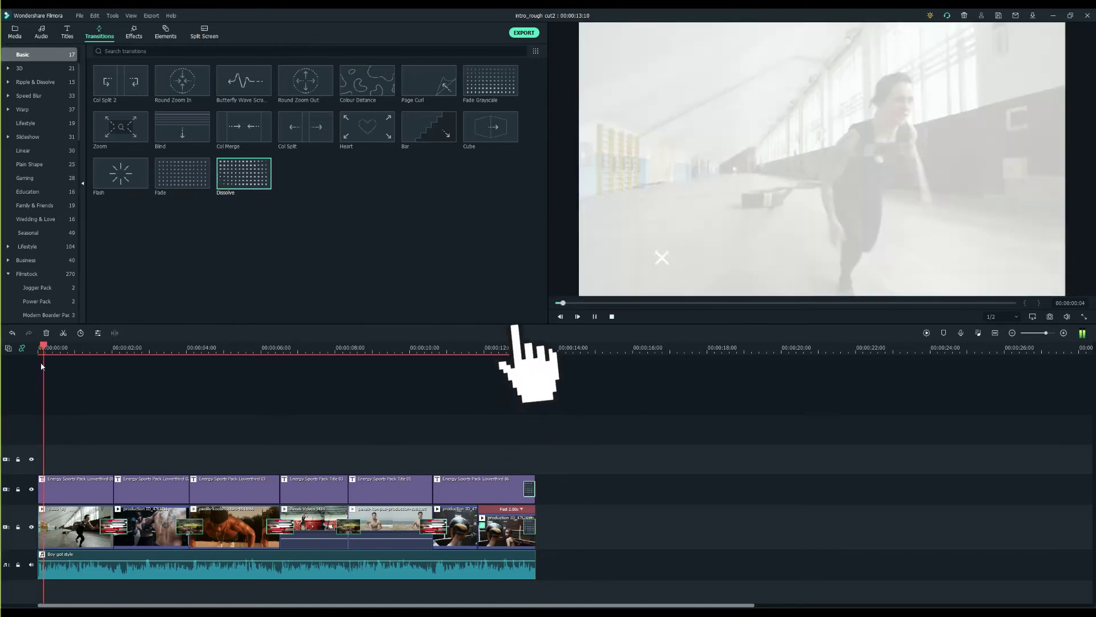